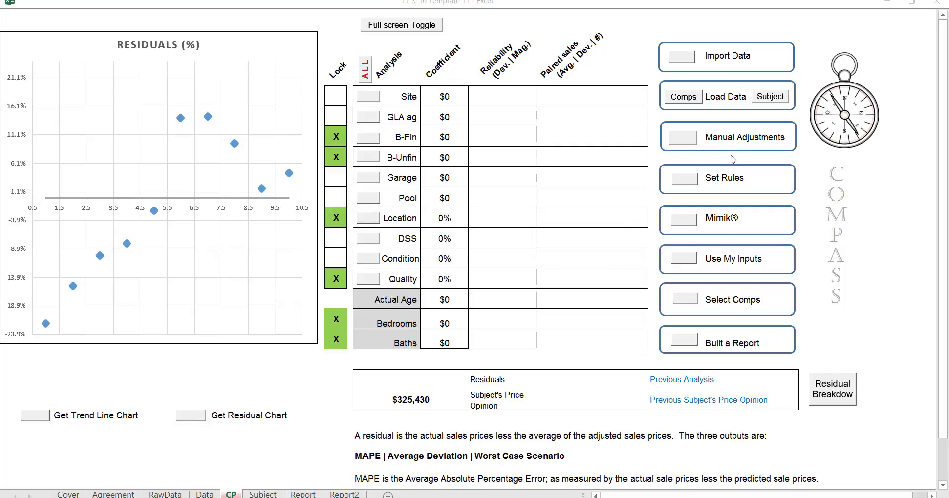
Run the Mimik auto-run analysis to calculate the adjustment coefficients, moving its progress window off the table.
left_click(685, 225)
left_click(685, 225)
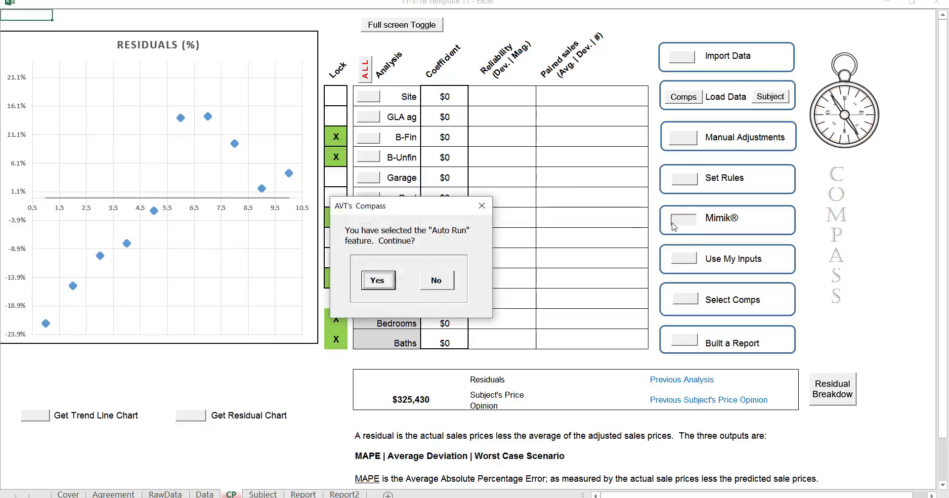
left_click(377, 281)
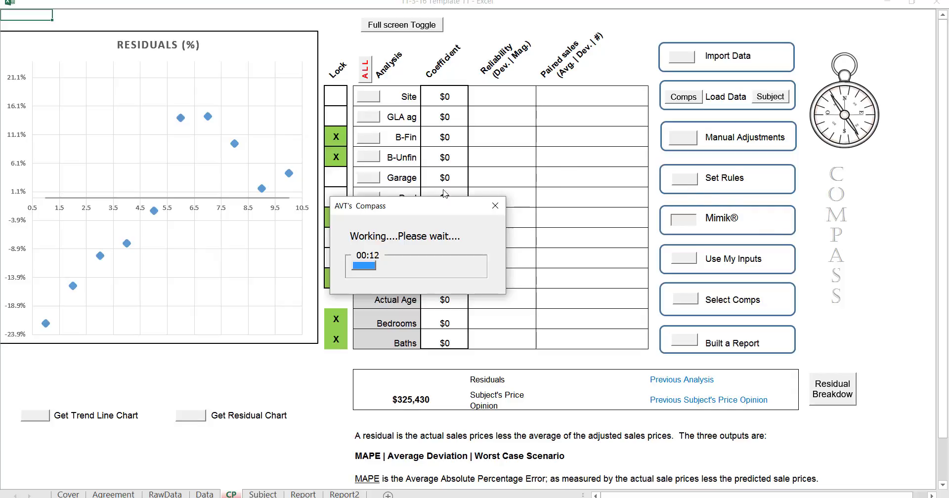
left_click_drag(435, 205, 567, 133)
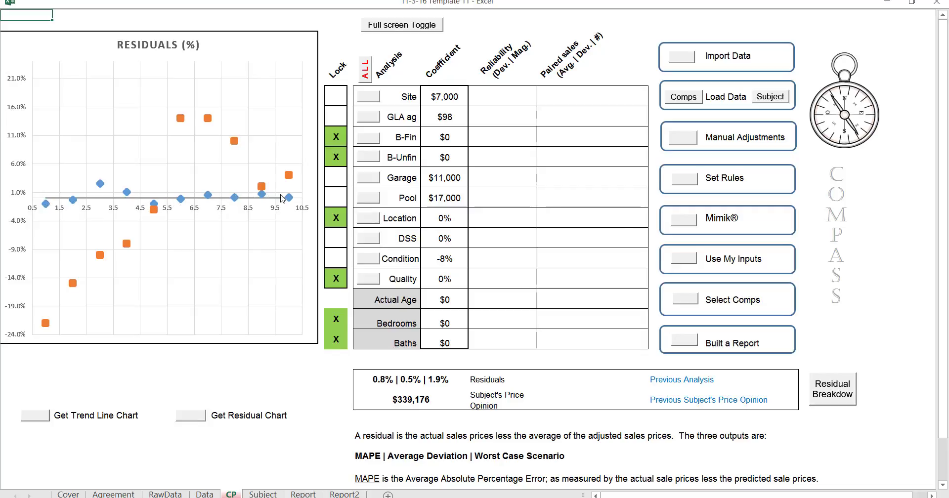
Replace the residuals chart with the trend line chart of sale prices to predicted sale prices.
mouse_move(288, 198)
left_click(445, 400)
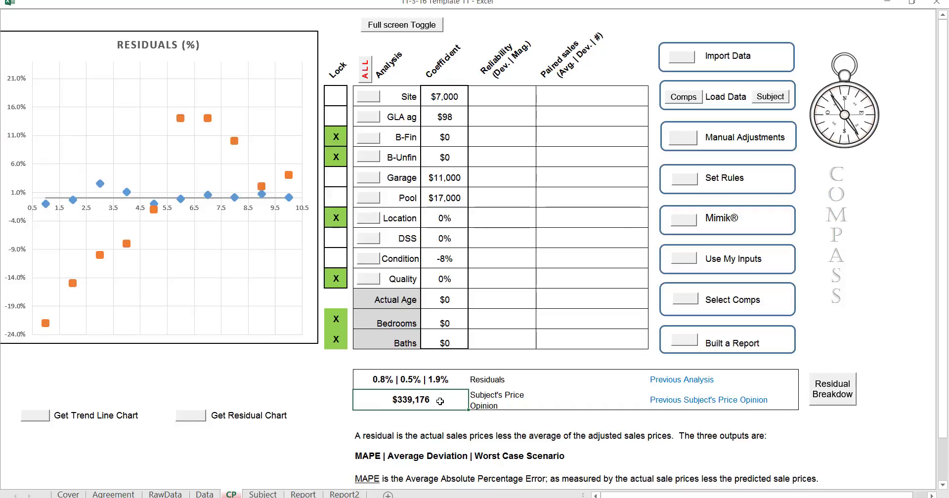
left_click(317, 377)
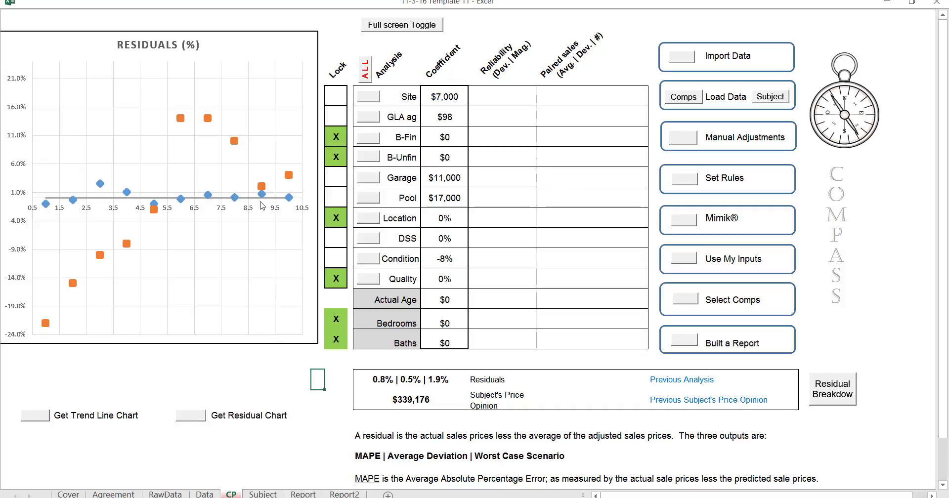
left_click(39, 419)
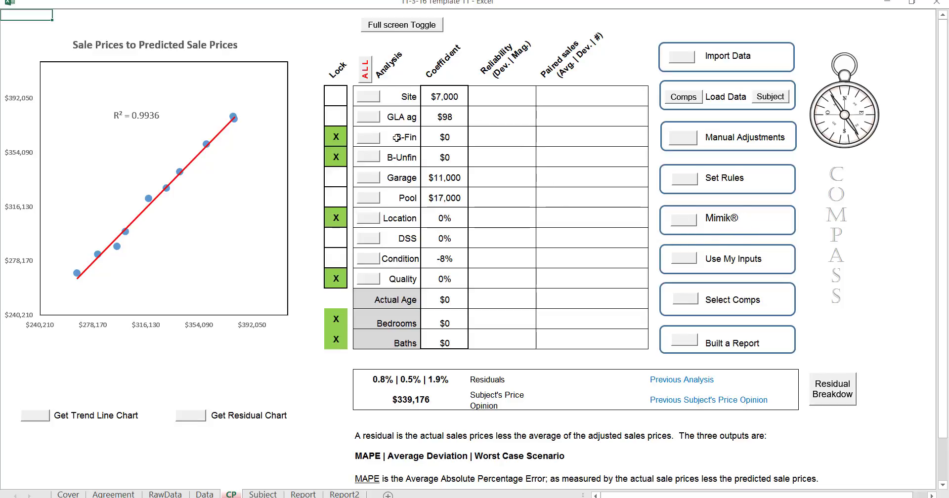
Analyze the Site and GLA ag characteristics, setting their coefficients to $8,000 and $97.
left_click(369, 96)
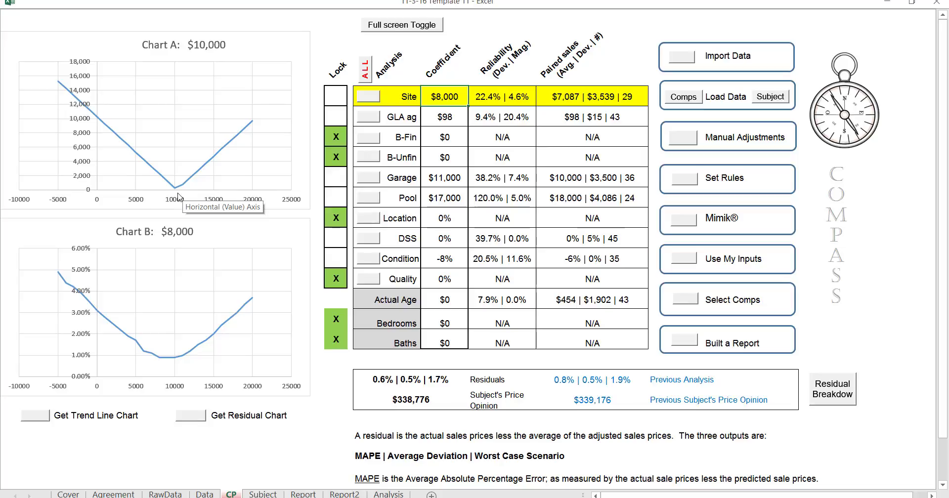
mouse_move(174, 193)
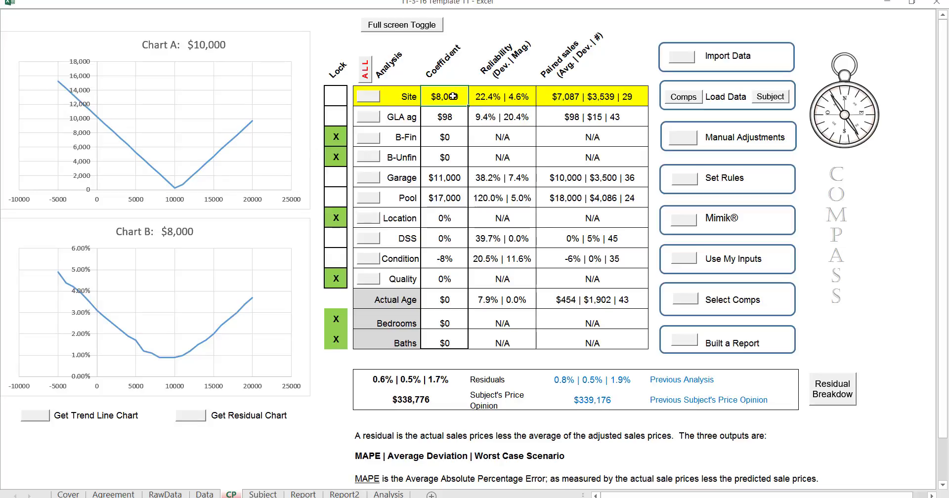
left_click(367, 118)
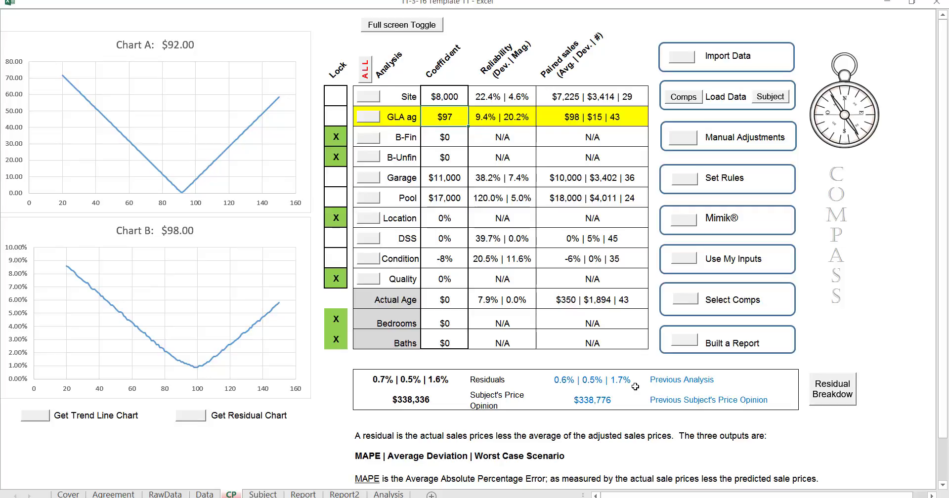
Review the residual breakdown for all ten comps and close it.
left_click(843, 395)
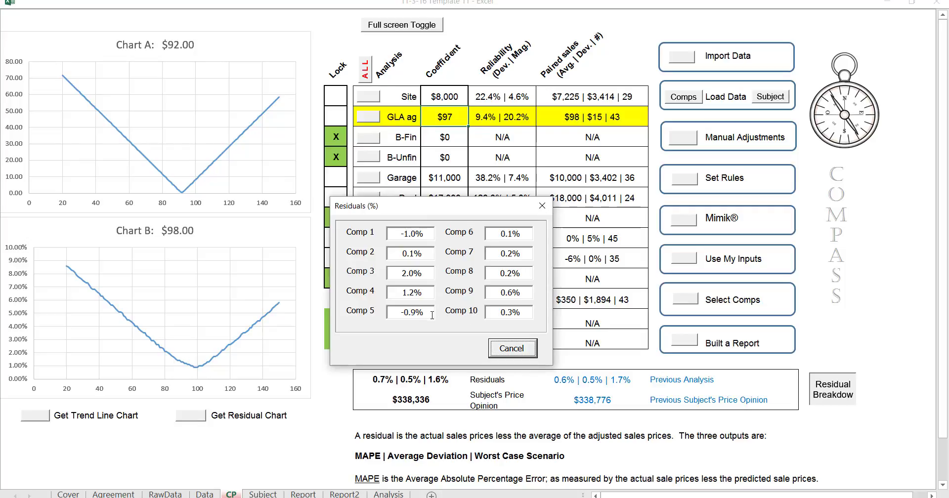
left_click(520, 350)
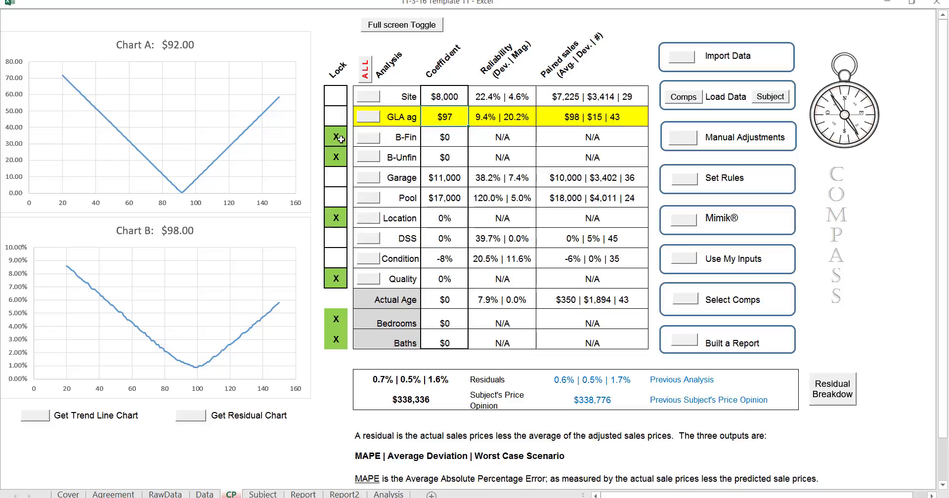
Analyze the Garage and Pool characteristics, keeping Garage at $11,000 and setting Pool to $20,000.
left_click(373, 182)
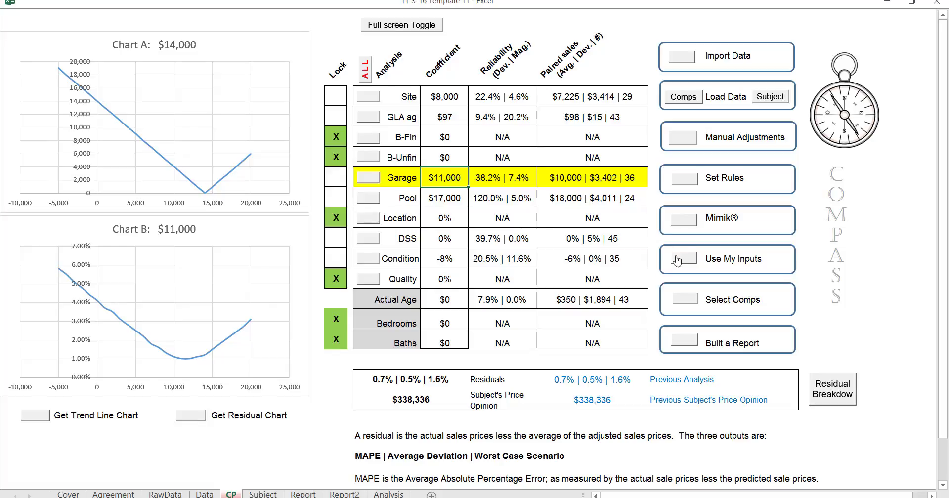
left_click(374, 203)
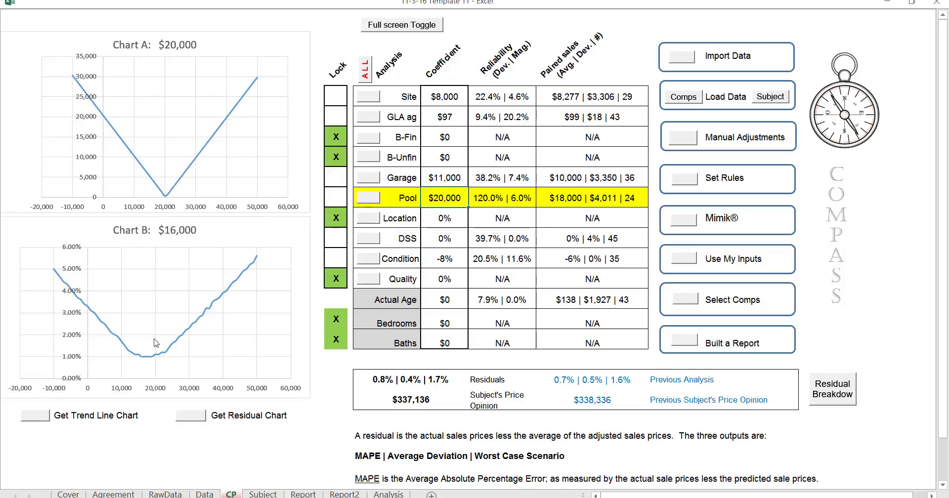
mouse_move(151, 366)
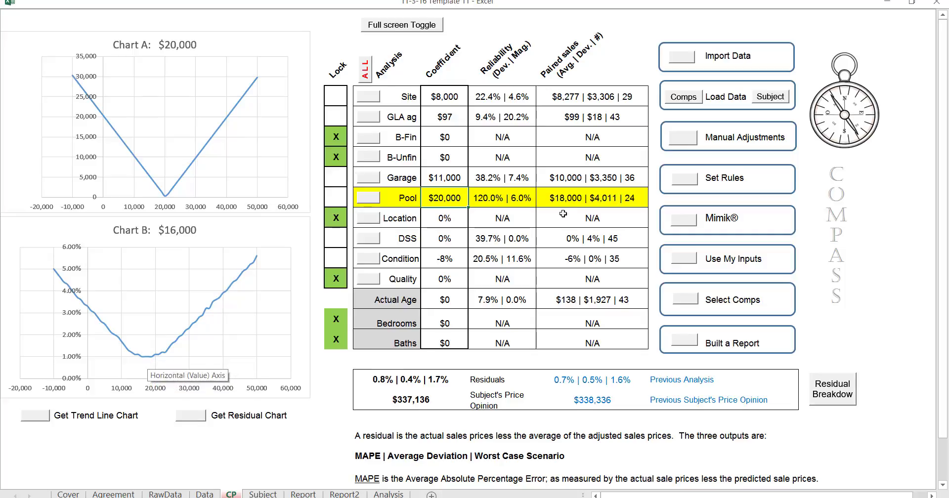
Analyze the DSS and Condition characteristics, keeping DSS at 0% and setting Condition to -6%.
left_click(368, 239)
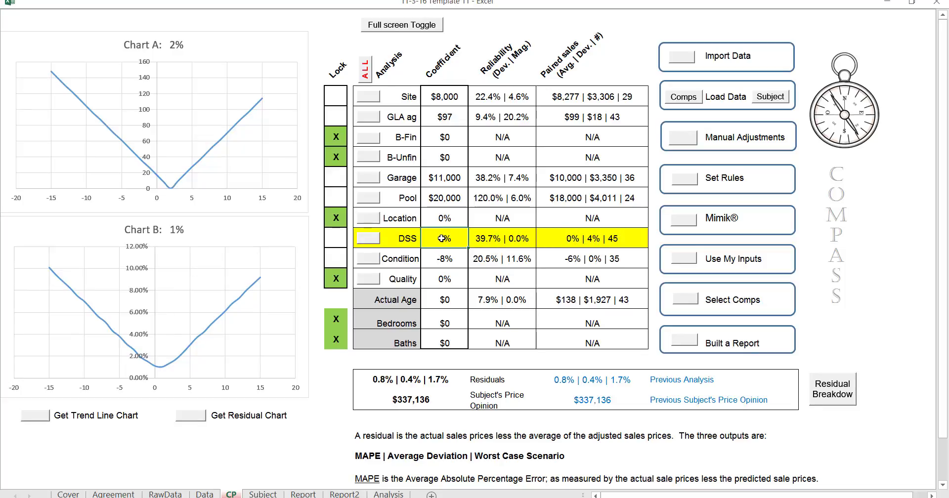
left_click(368, 262)
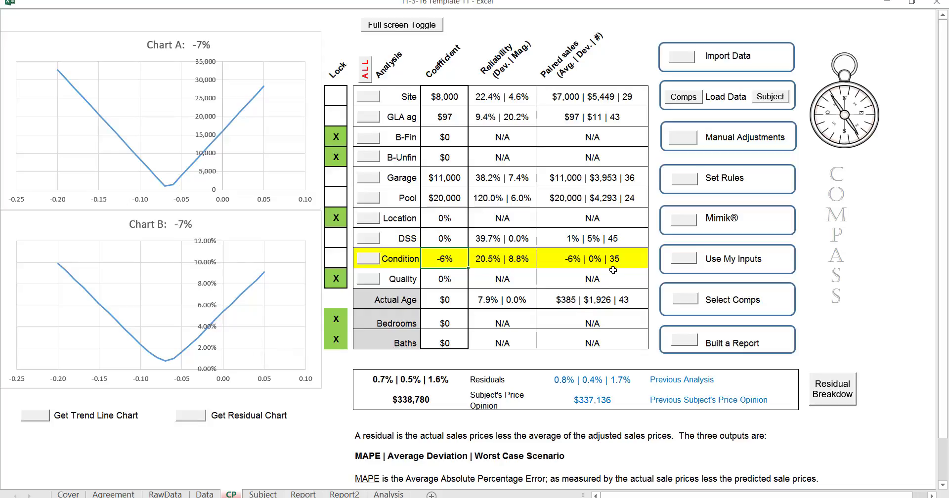
left_click(562, 258)
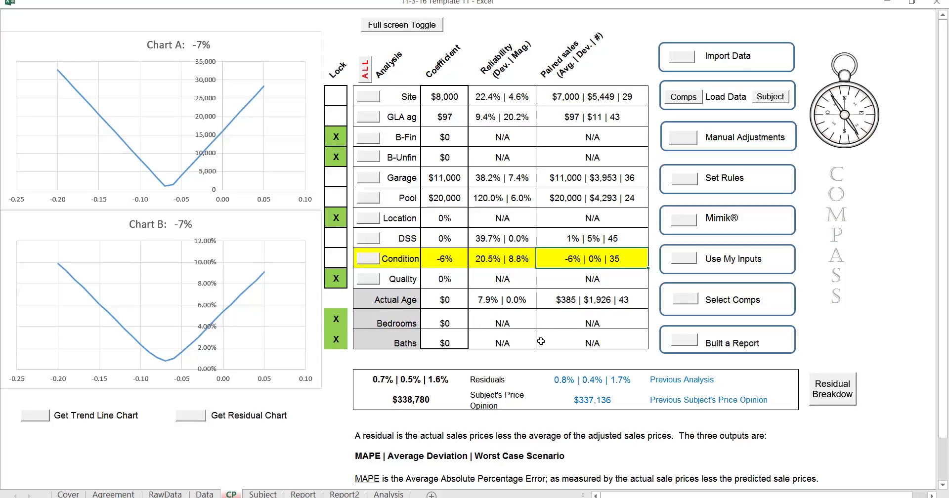
Check the Actual Age coefficient and paired sales result, and lock the Actual Age row.
left_click(447, 299)
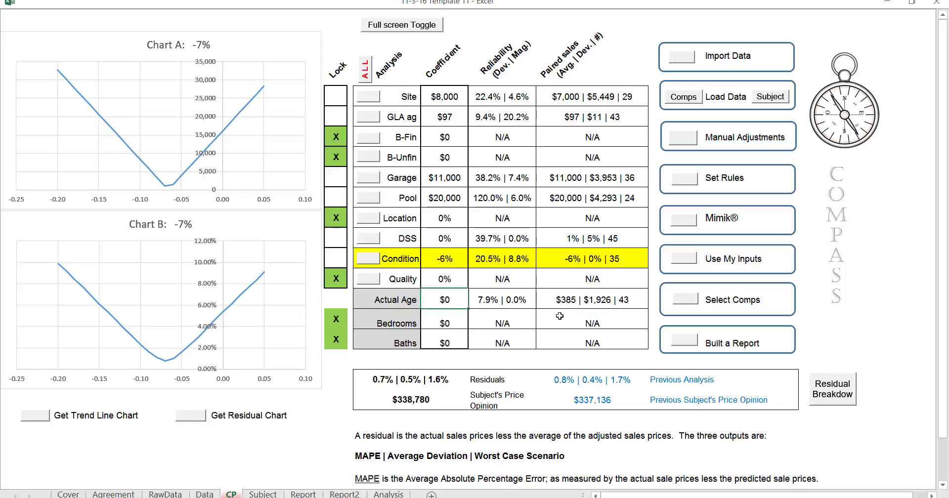
left_click(568, 300)
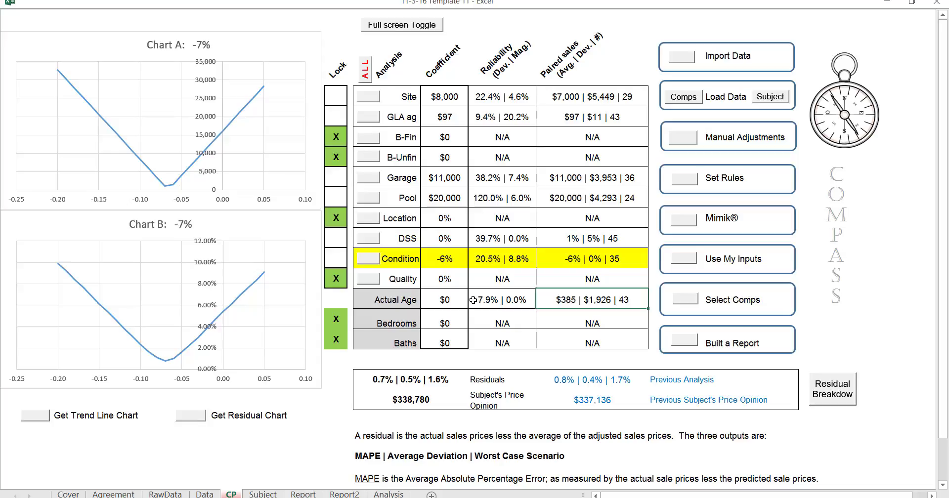
left_click(345, 299)
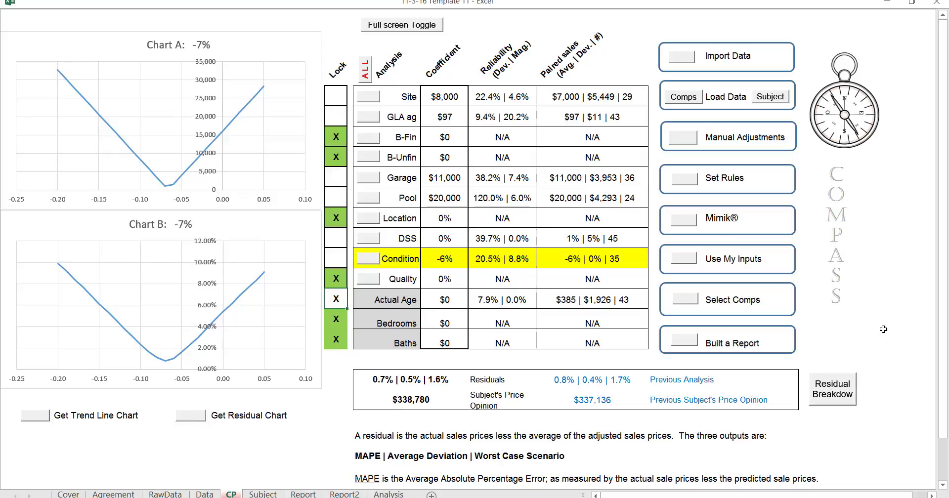
Sort the comparables by score and choose Comps 9, 8 and 4 as the best three, deselecting Comp 10.
left_click(689, 302)
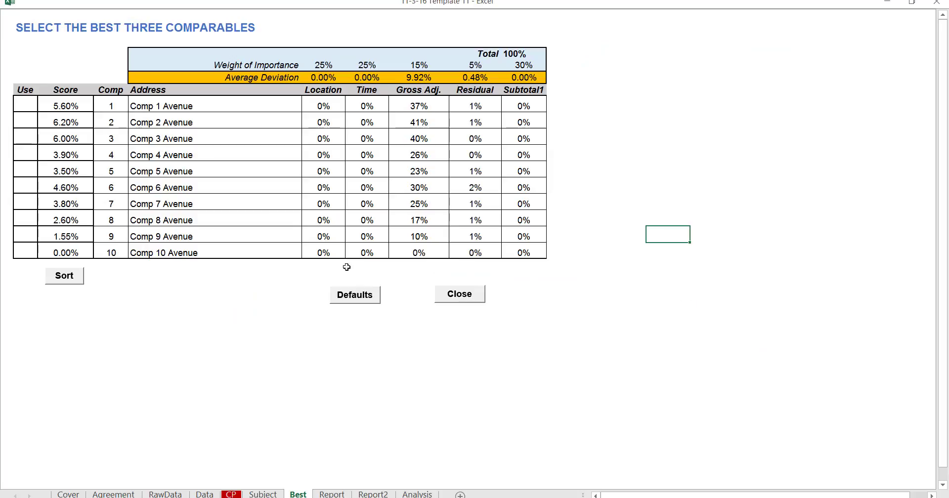
left_click(72, 277)
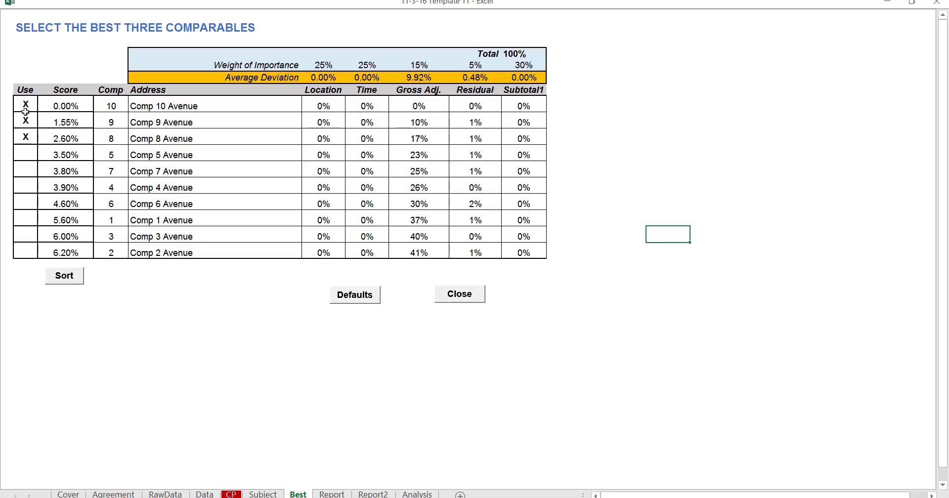
left_click(27, 105)
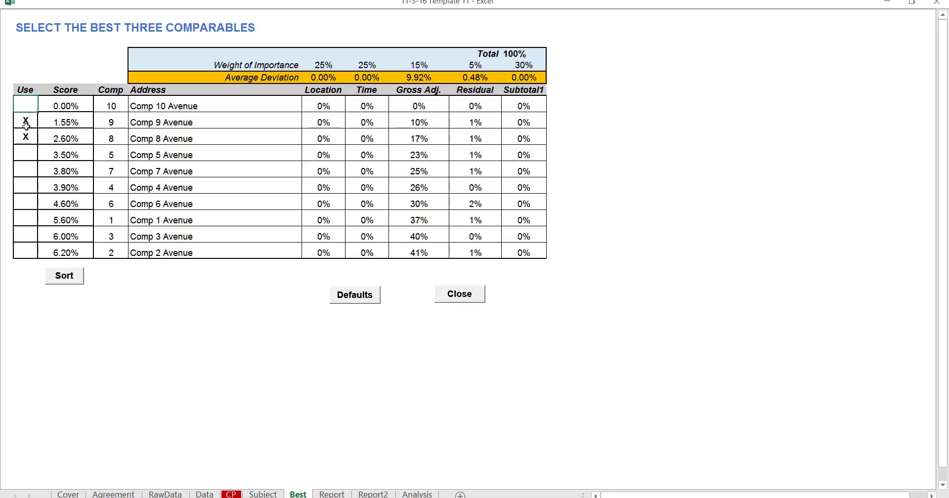
left_click(26, 186)
left_click(189, 291)
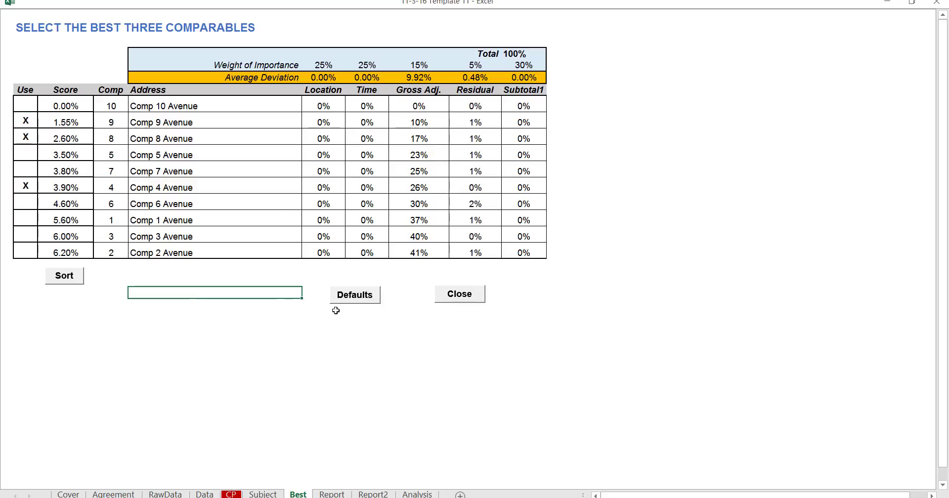
left_click(475, 296)
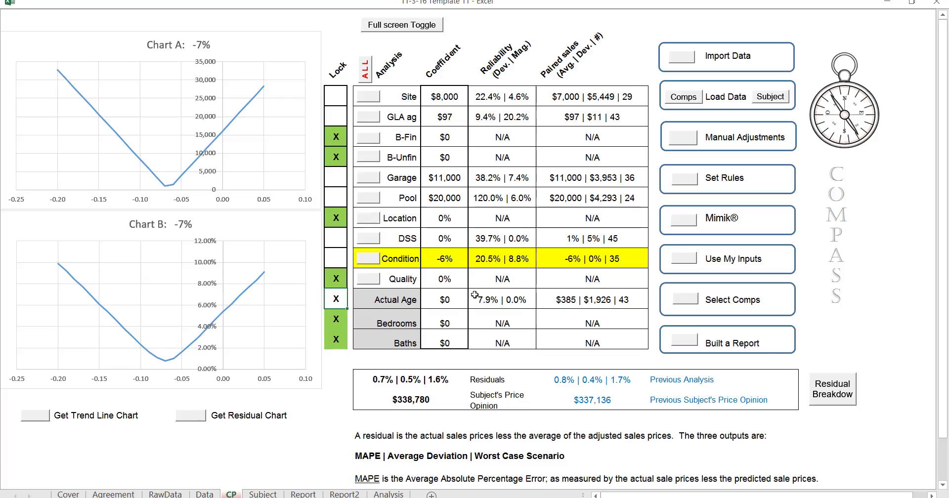
Build the adjustment rate report and read through its summary text and table of concluded coefficients.
left_click(684, 342)
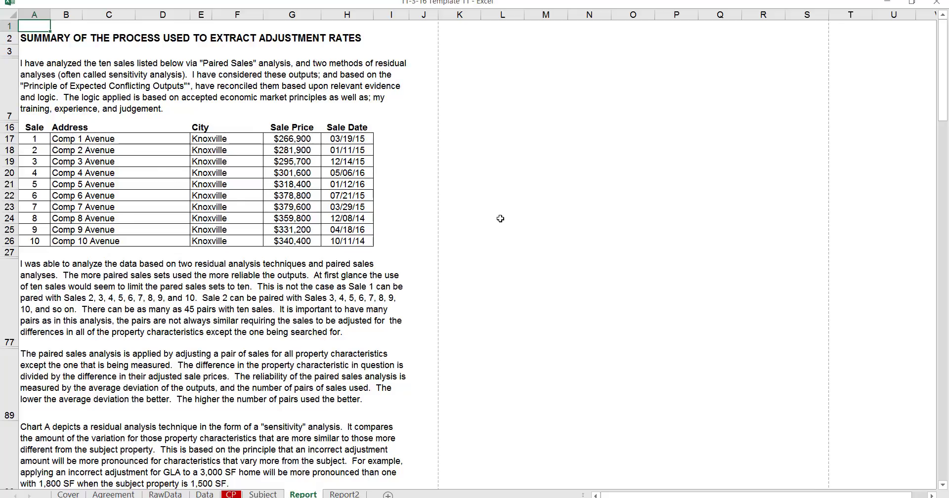
scroll(440, 169, "down", 4)
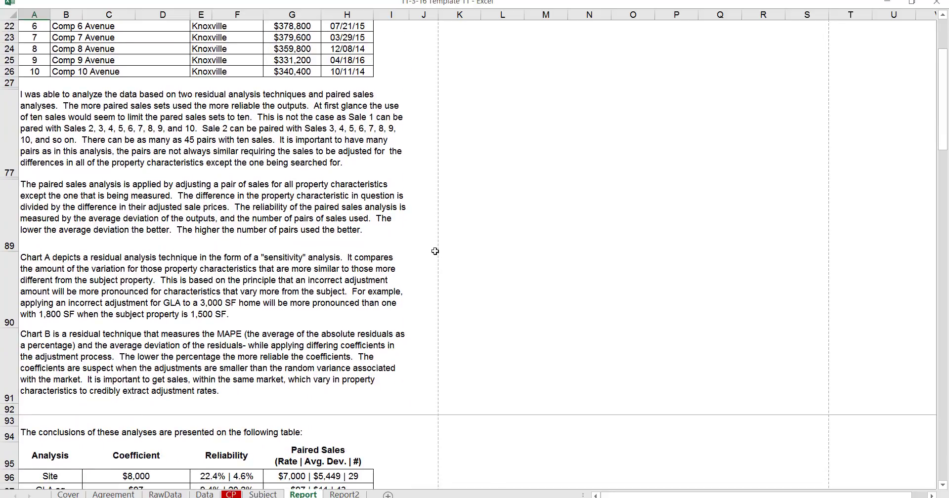
scroll(435, 249, "down", 2)
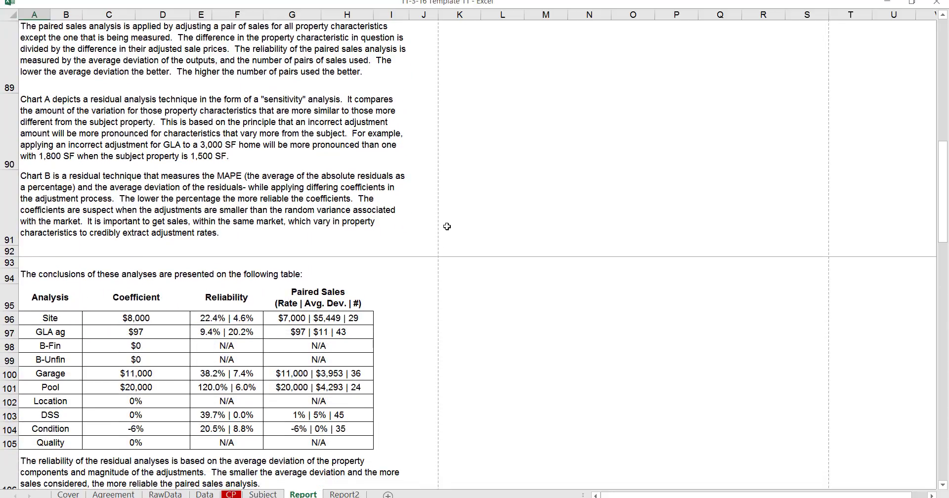
scroll(447, 226, "down", 2)
scroll(447, 226, "up", 2)
scroll(446, 227, "down", 2)
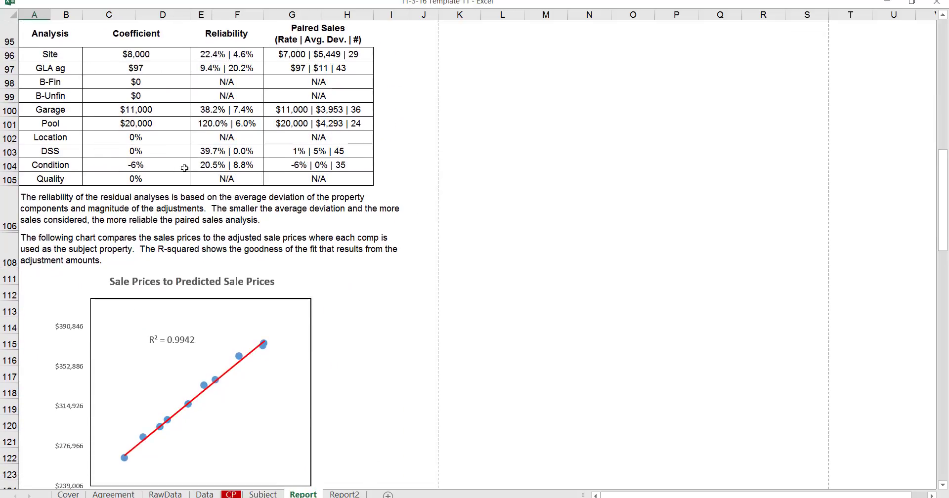
Examine the report's sale price trend chart and the Chart A and Chart B pairs for each property characteristic.
scroll(436, 307, "down", 3)
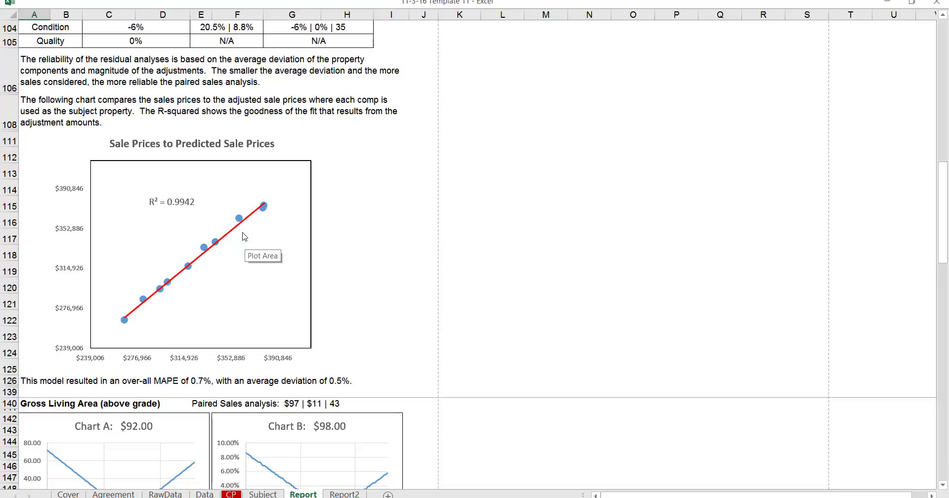
scroll(386, 254, "down", 2)
scroll(384, 252, "up", 2)
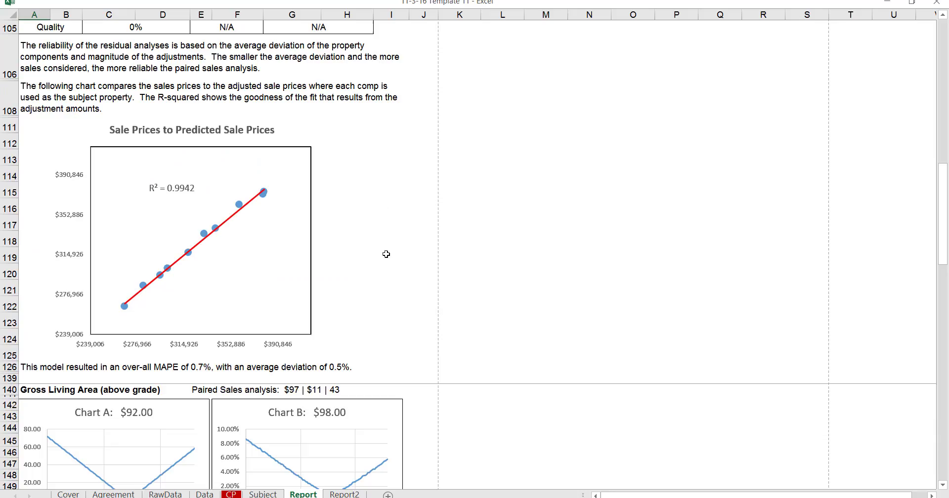
scroll(384, 253, "down", 2)
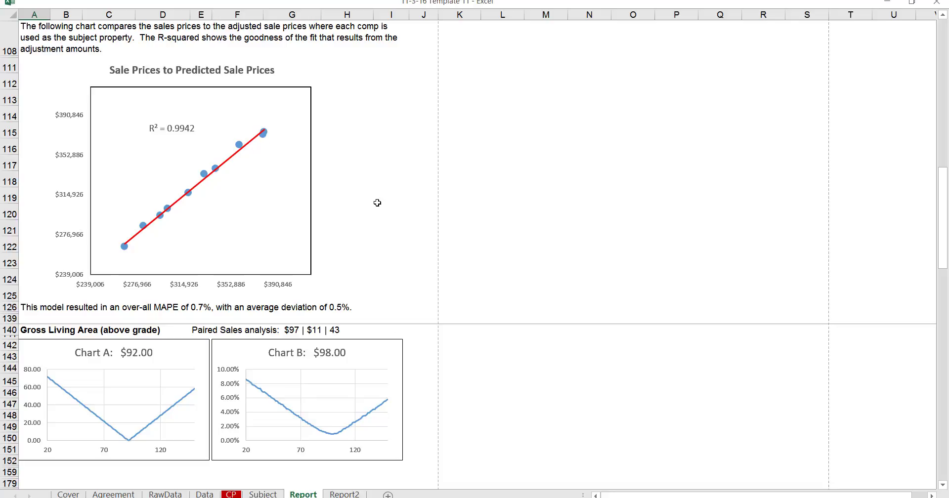
scroll(377, 204, "down", 6)
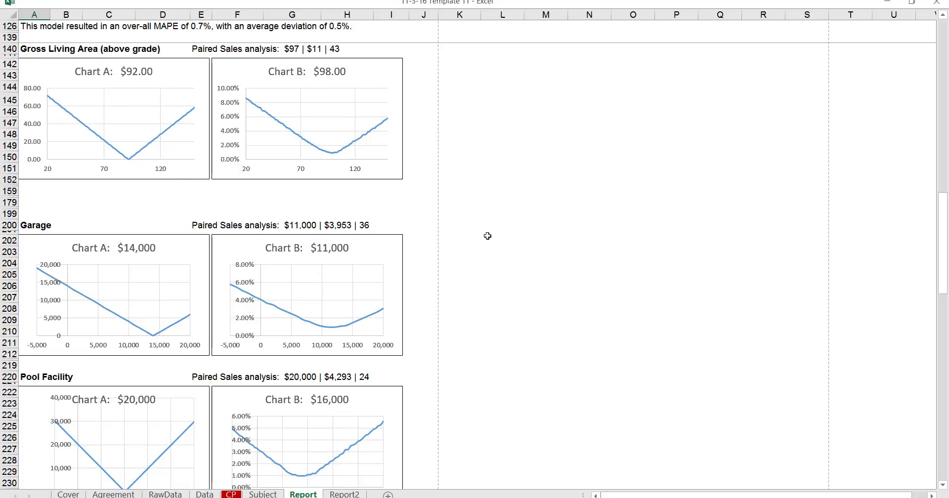
scroll(474, 283, "down", 3)
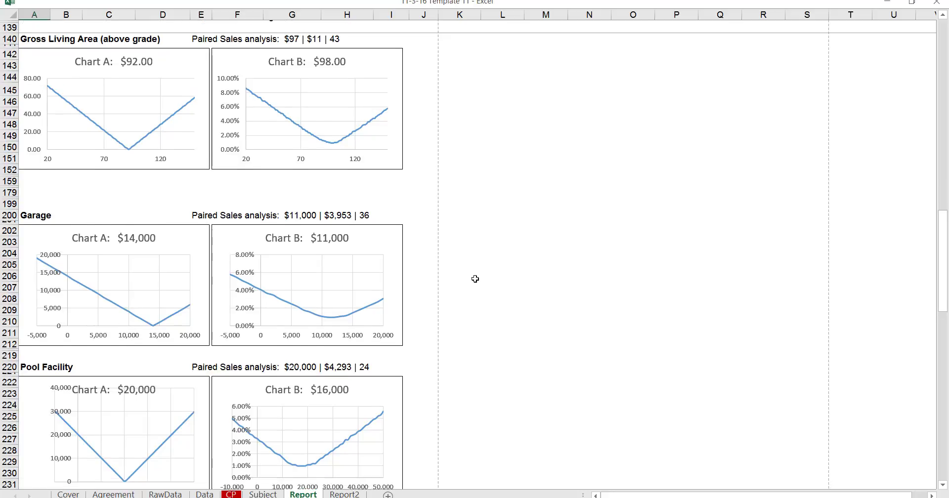
scroll(465, 281, "down", 5)
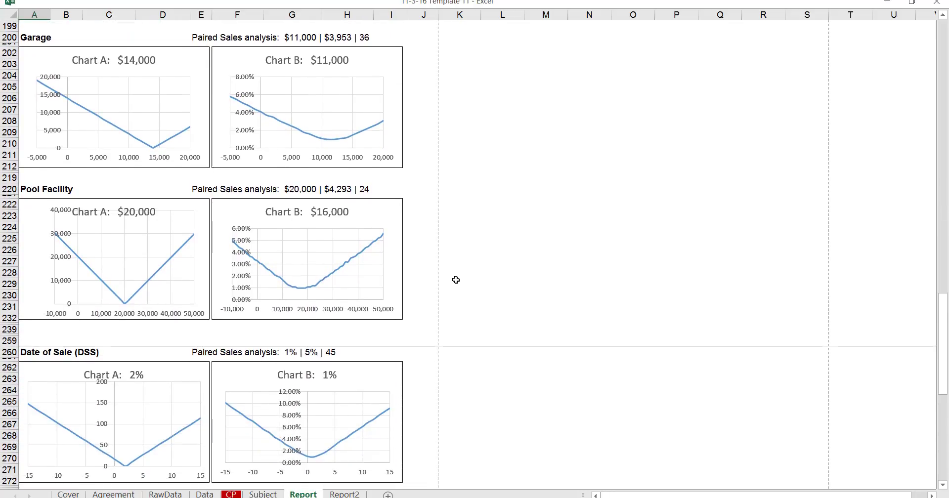
Review the Date of Sale, Condition and Site chart pairs in the report, and view the comparison adjustment grid on Report2.
scroll(447, 283, "down", 1)
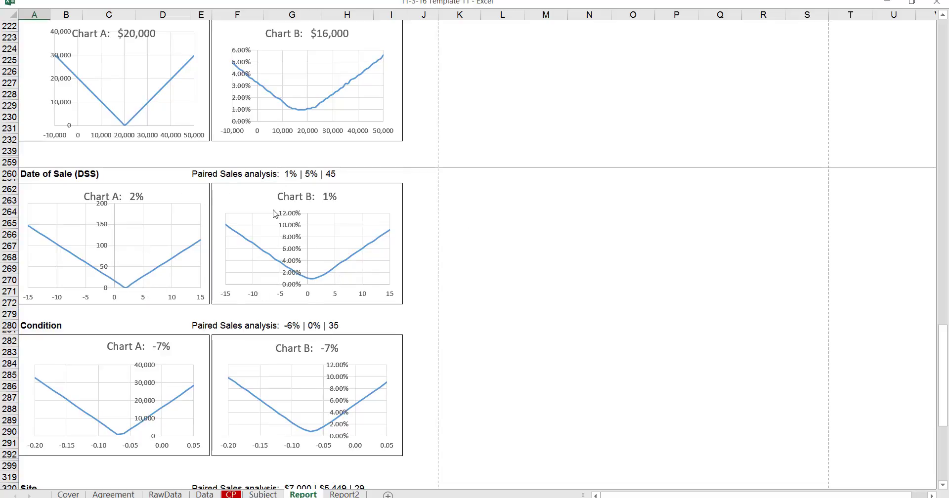
scroll(434, 286, "down", 2)
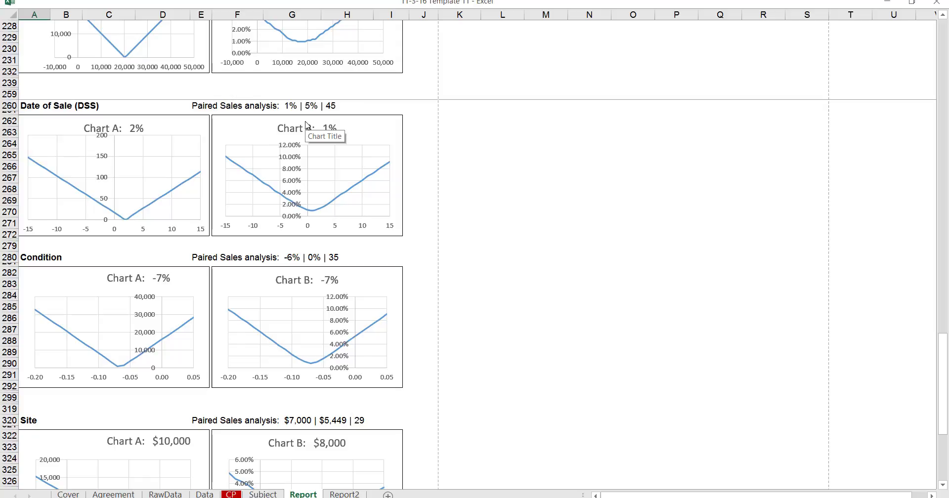
scroll(453, 296, "down", 2)
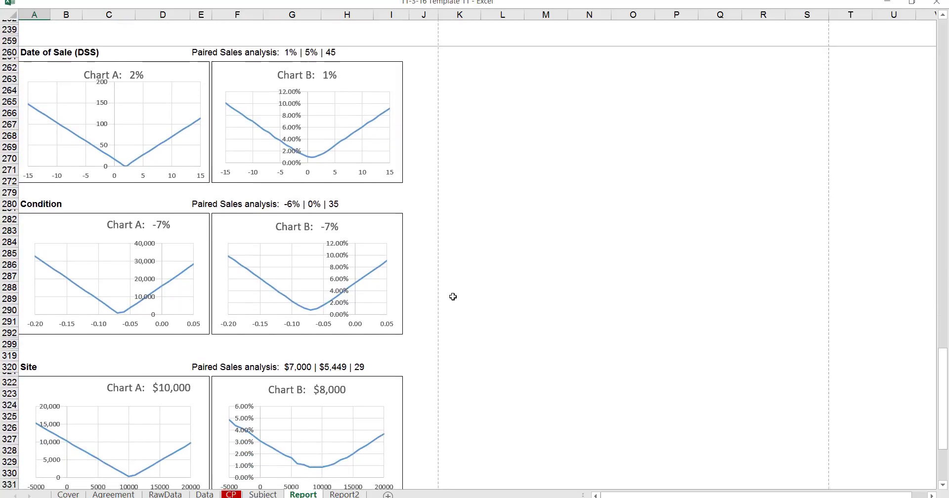
scroll(453, 297, "down", 5)
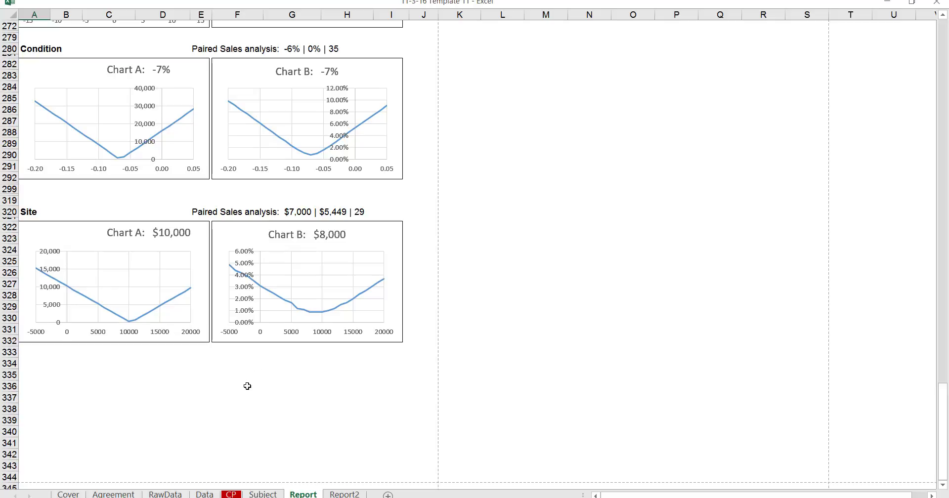
left_click(344, 494)
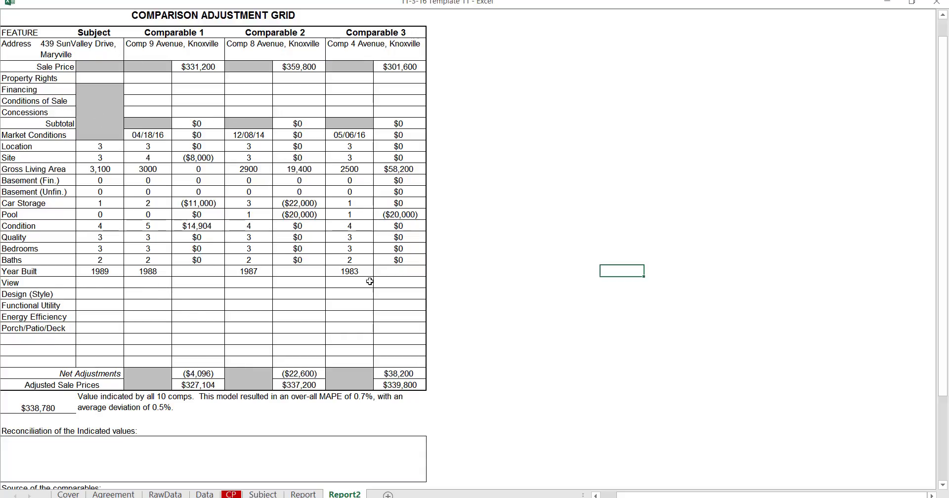
Return to the CP sheet, view the Manual Adjustments grid for the comparables, and close it.
left_click(231, 494)
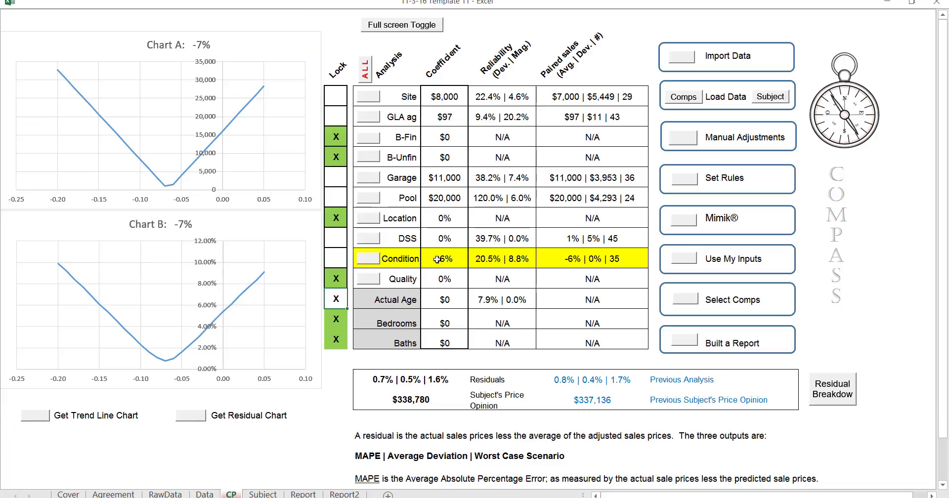
left_click(683, 138)
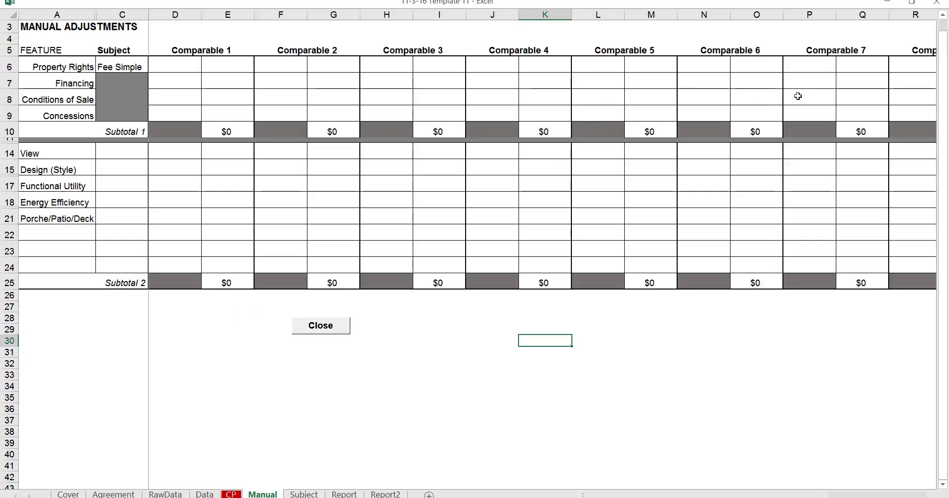
left_click(329, 330)
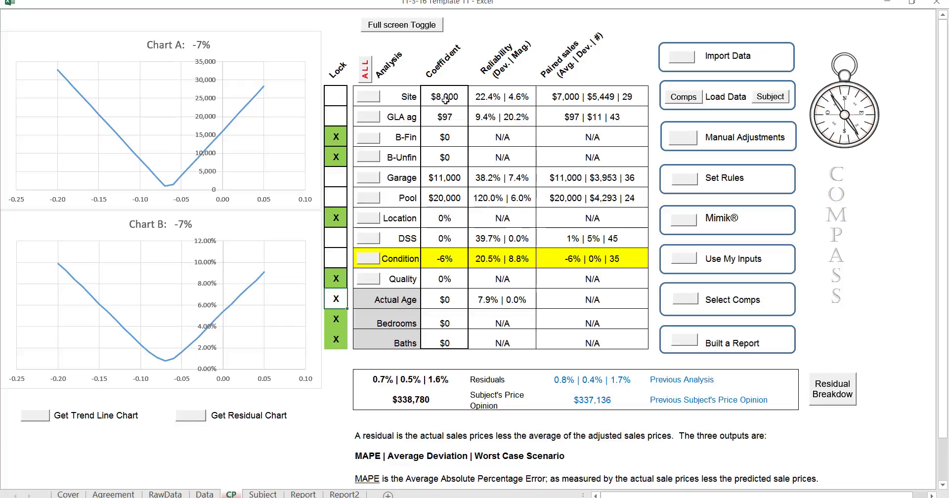
Clear the GLA ag coefficient in the CP analysis table.
left_click(444, 120)
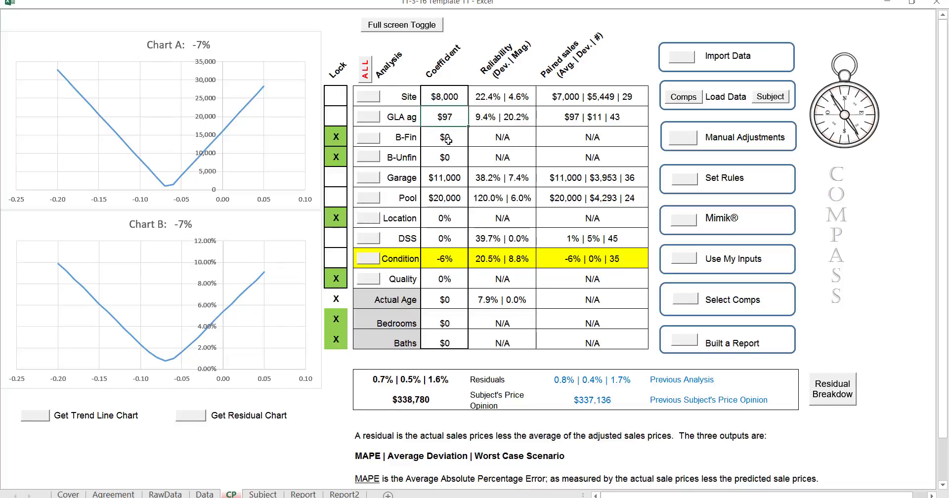
key("Delete")
left_click(551, 139)
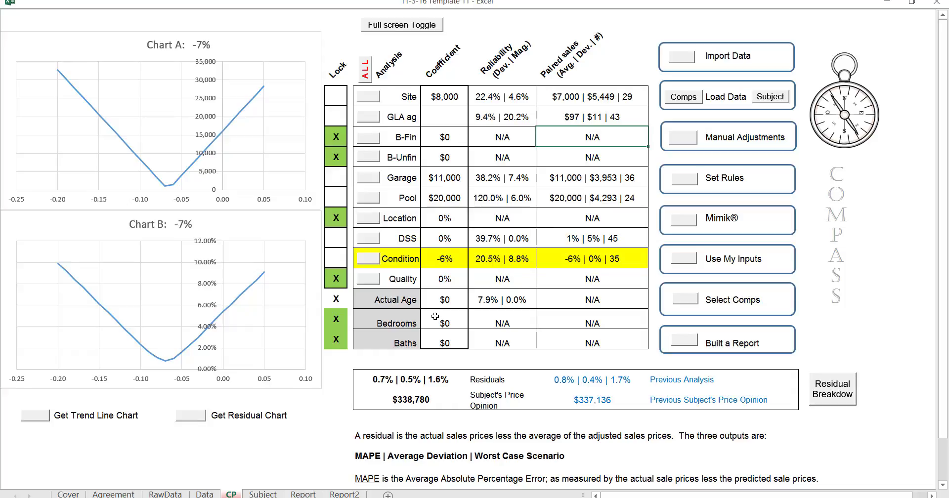
Inspect the GLA ag coefficient cell and the paired sales result in the DSS row.
left_click(443, 116)
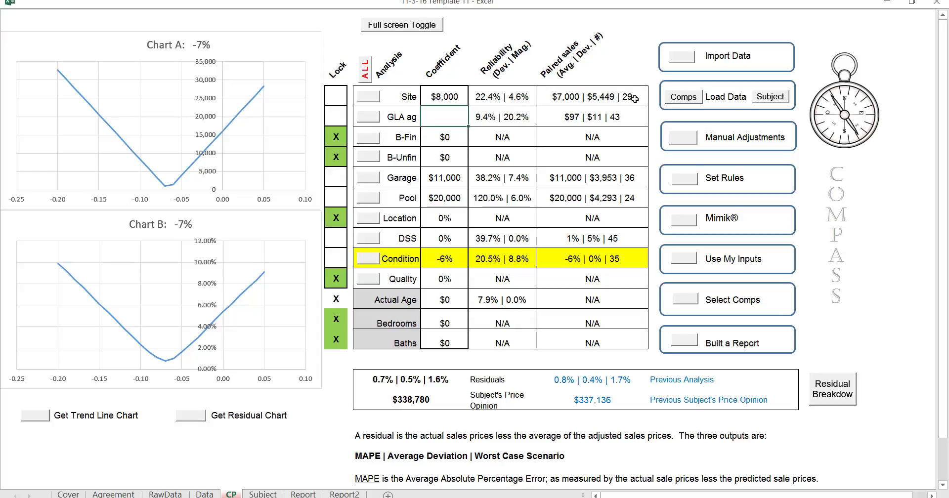
left_click(387, 242)
left_click(596, 241)
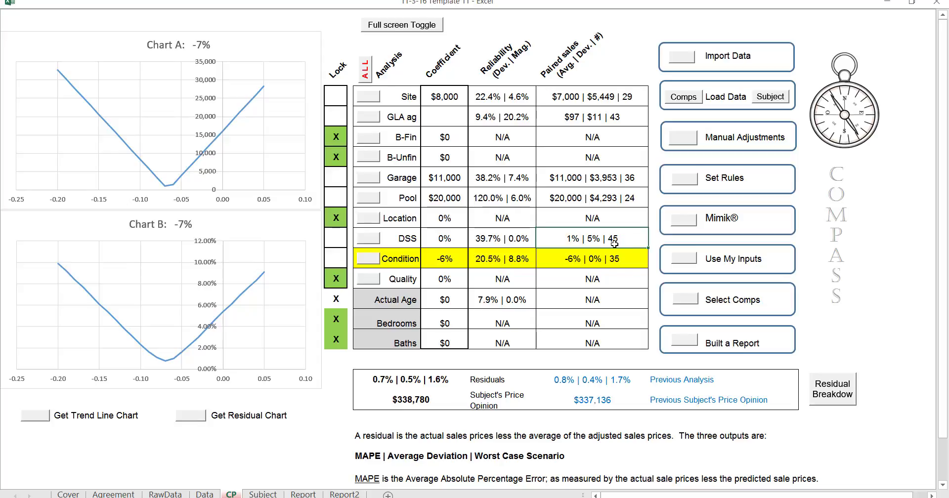